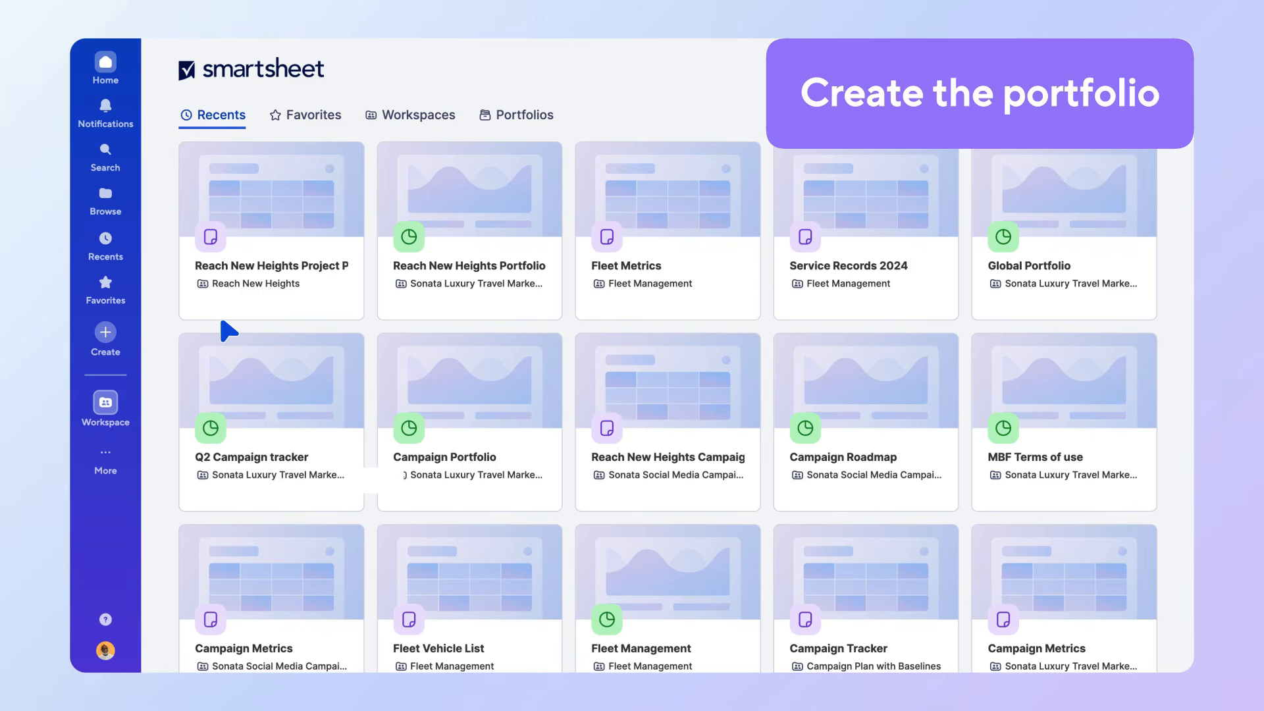
Create a new portfolio named IT Service Requests.
left_click(108, 344)
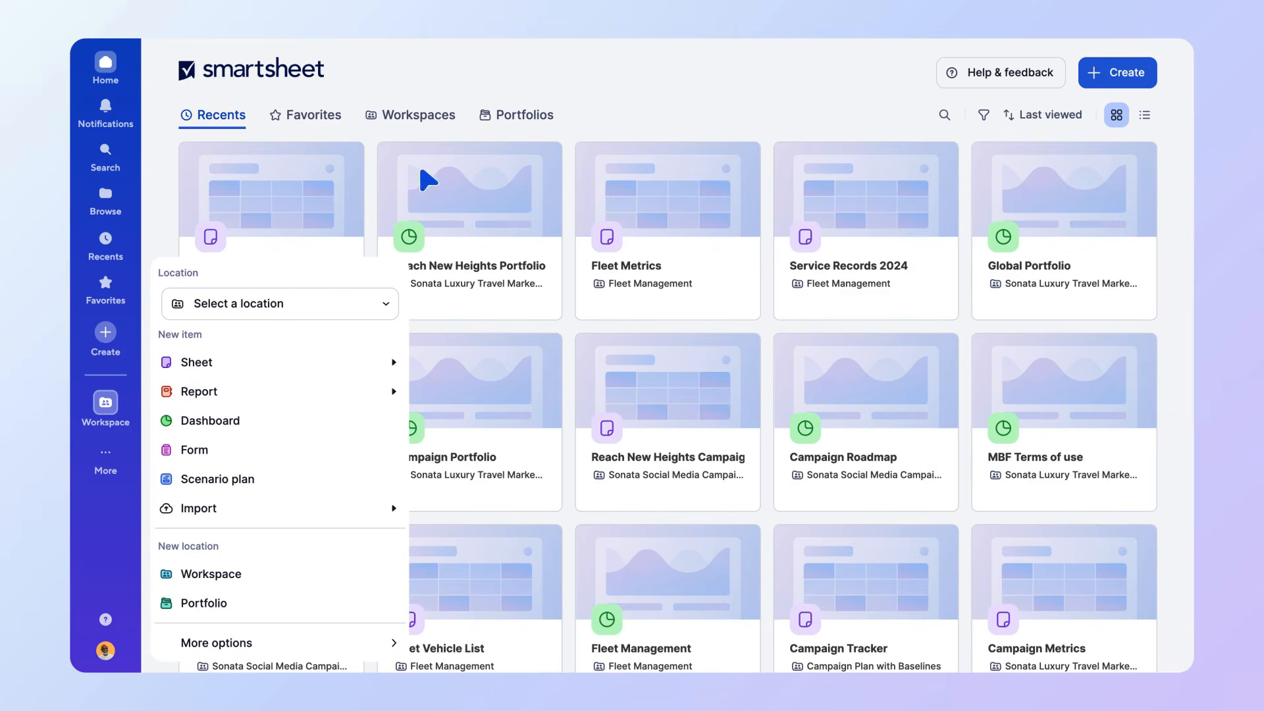
left_click(514, 125)
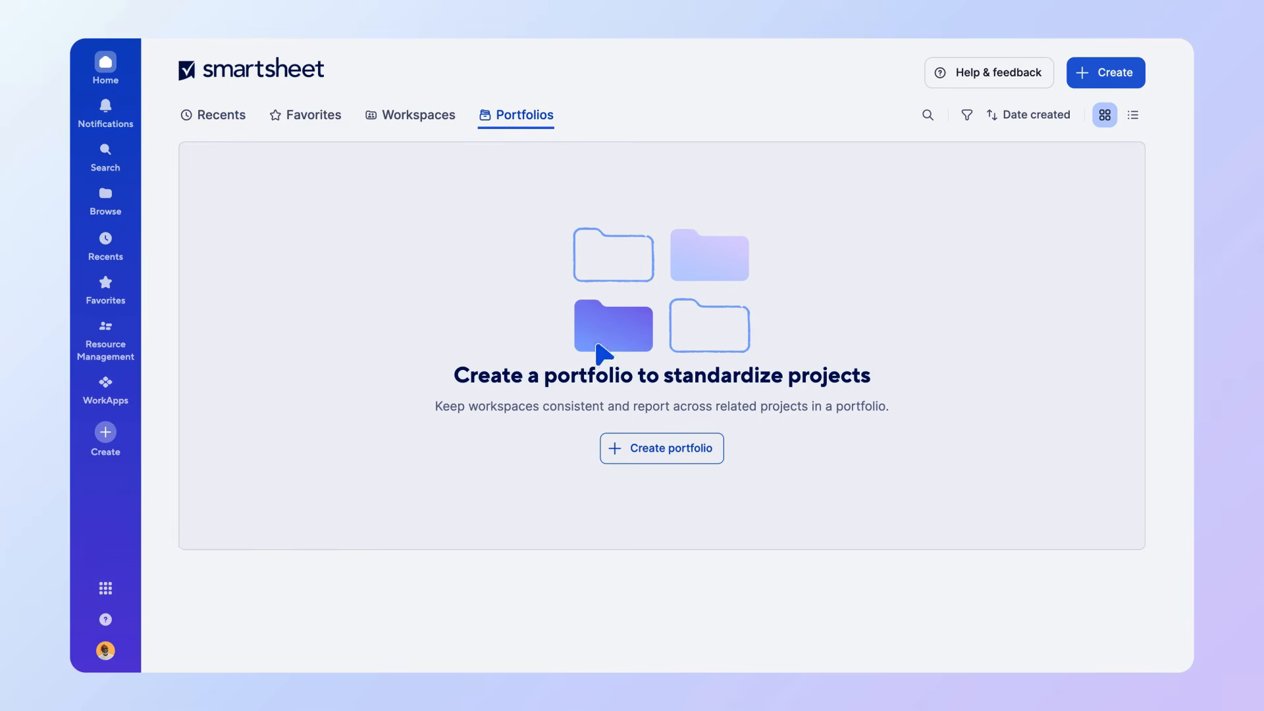
left_click(644, 460)
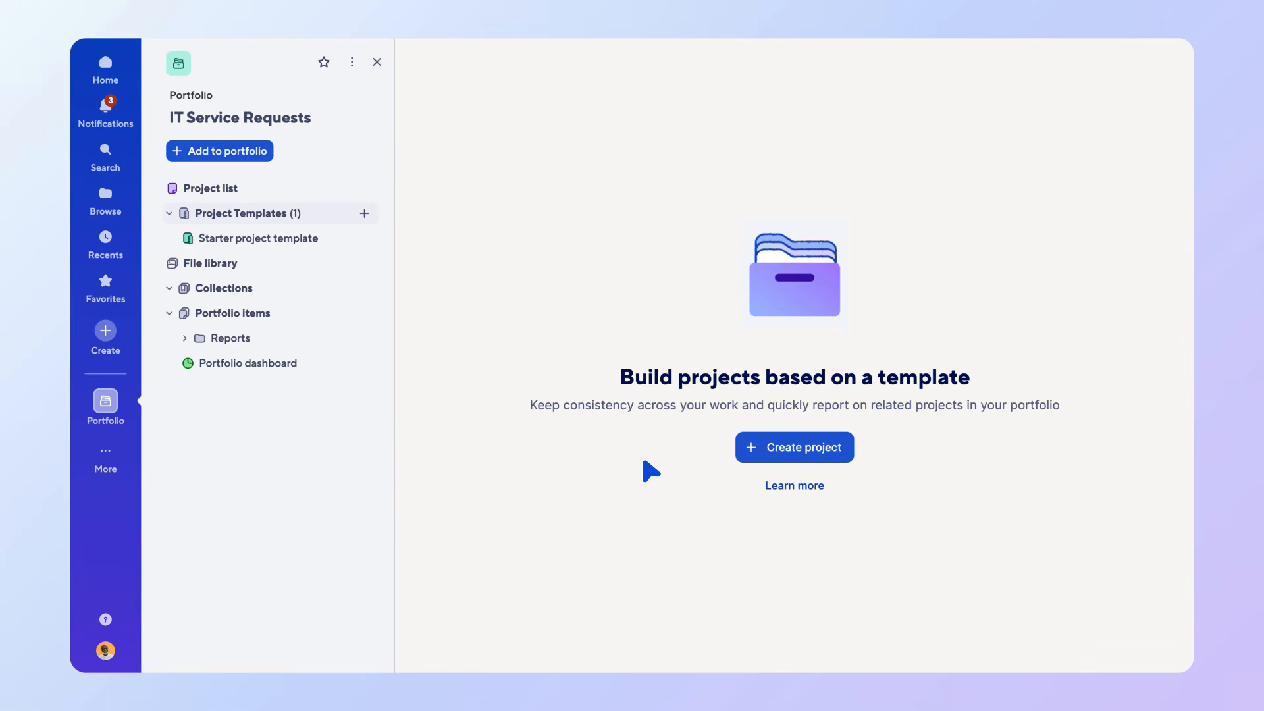
Build the starter project template out as New Service Request and return to the IT Service Requests portfolio.
left_click(364, 213)
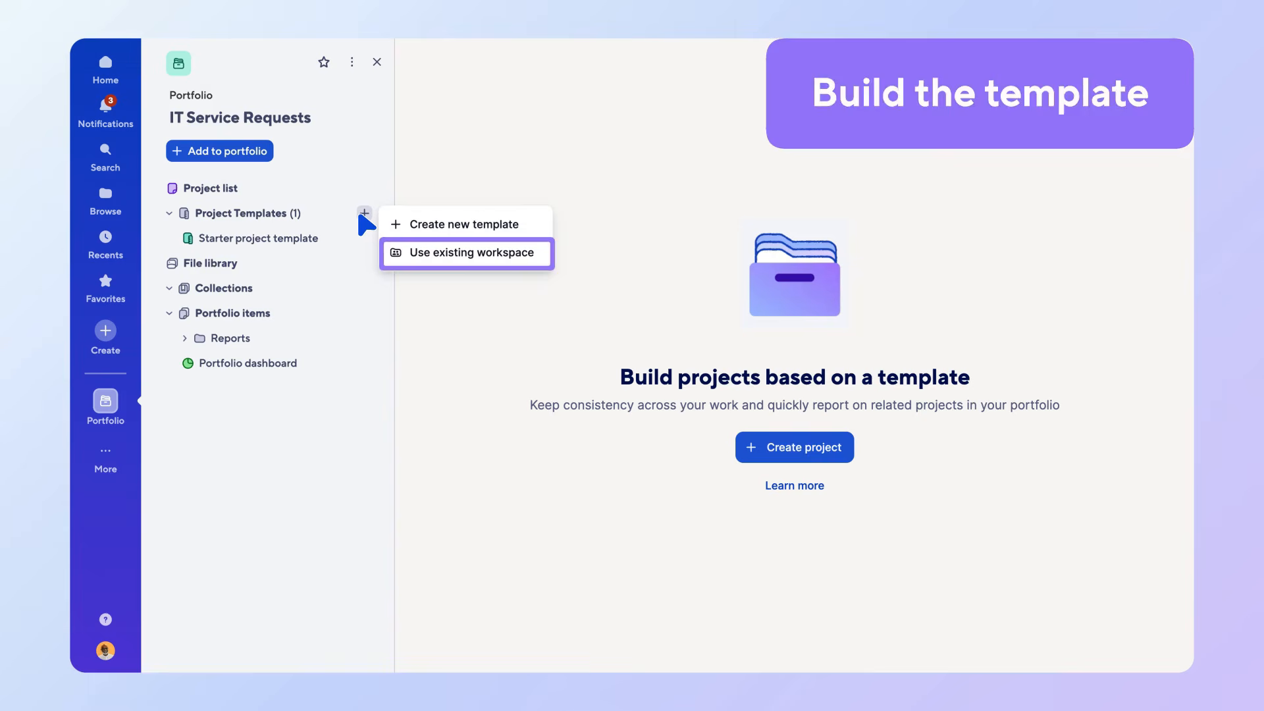
left_click(276, 247)
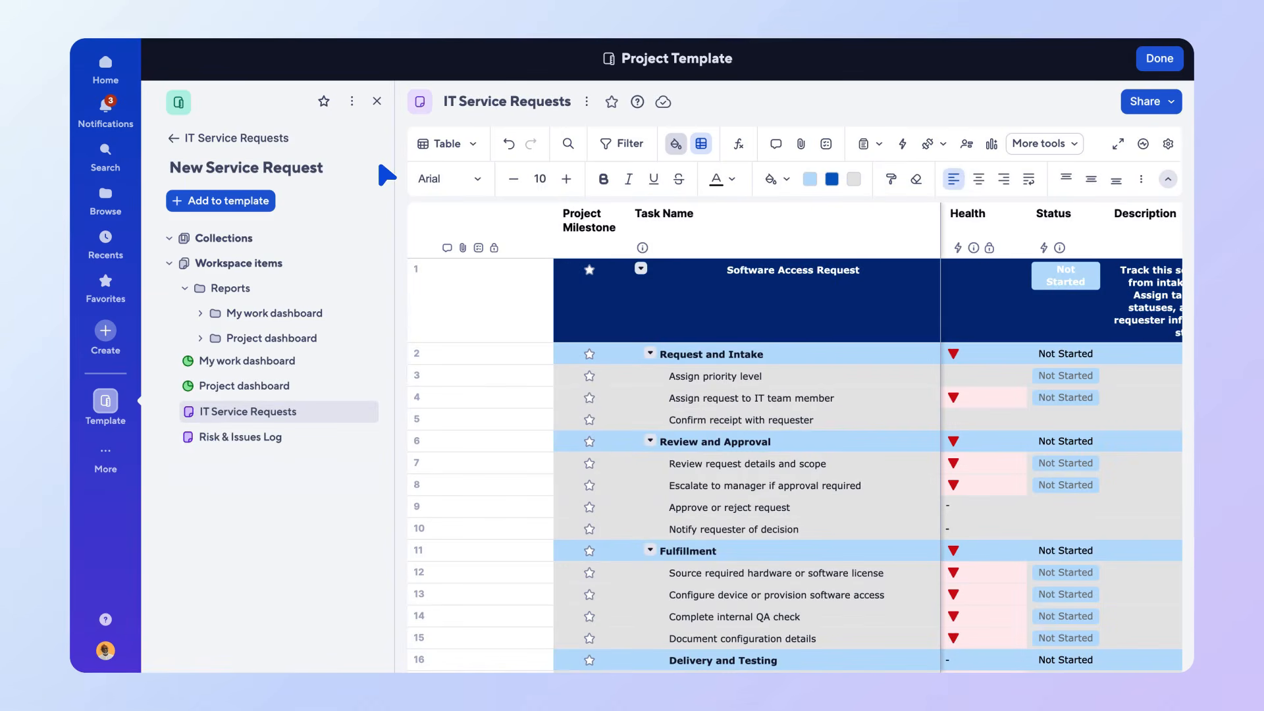
left_click(178, 140)
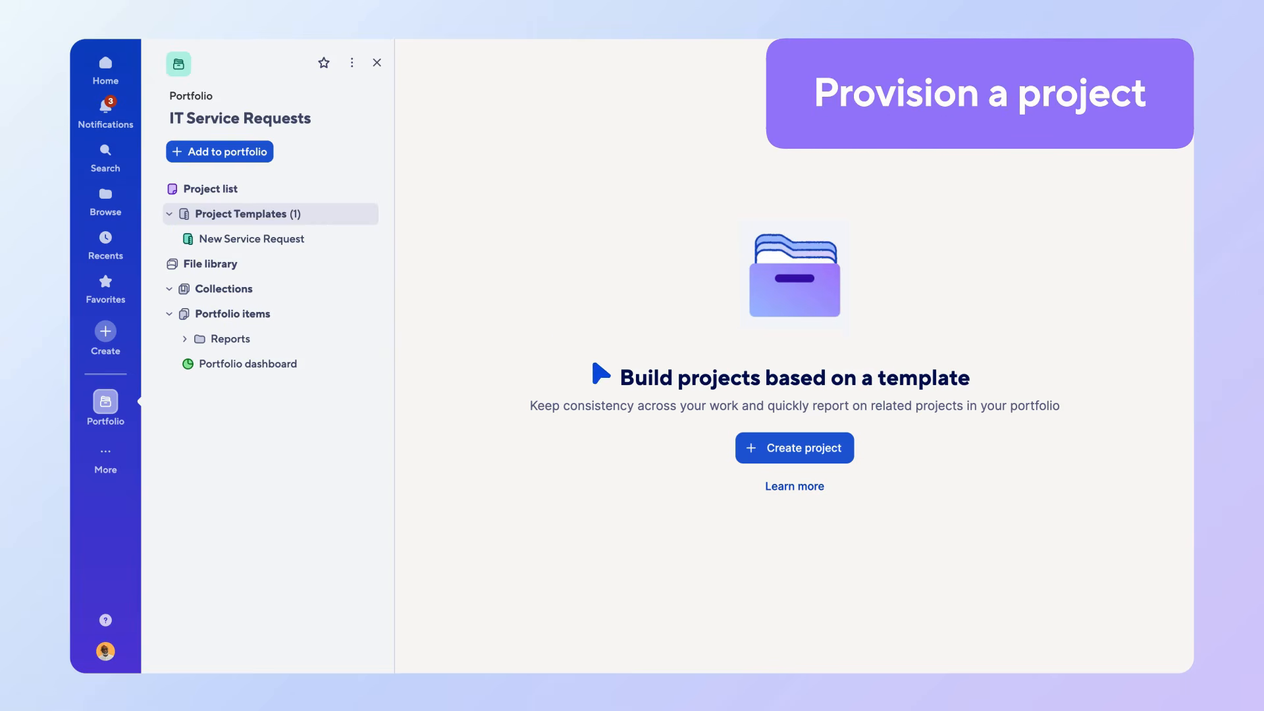
Start creating a project from the portfolio and show its project list as a table.
left_click(779, 460)
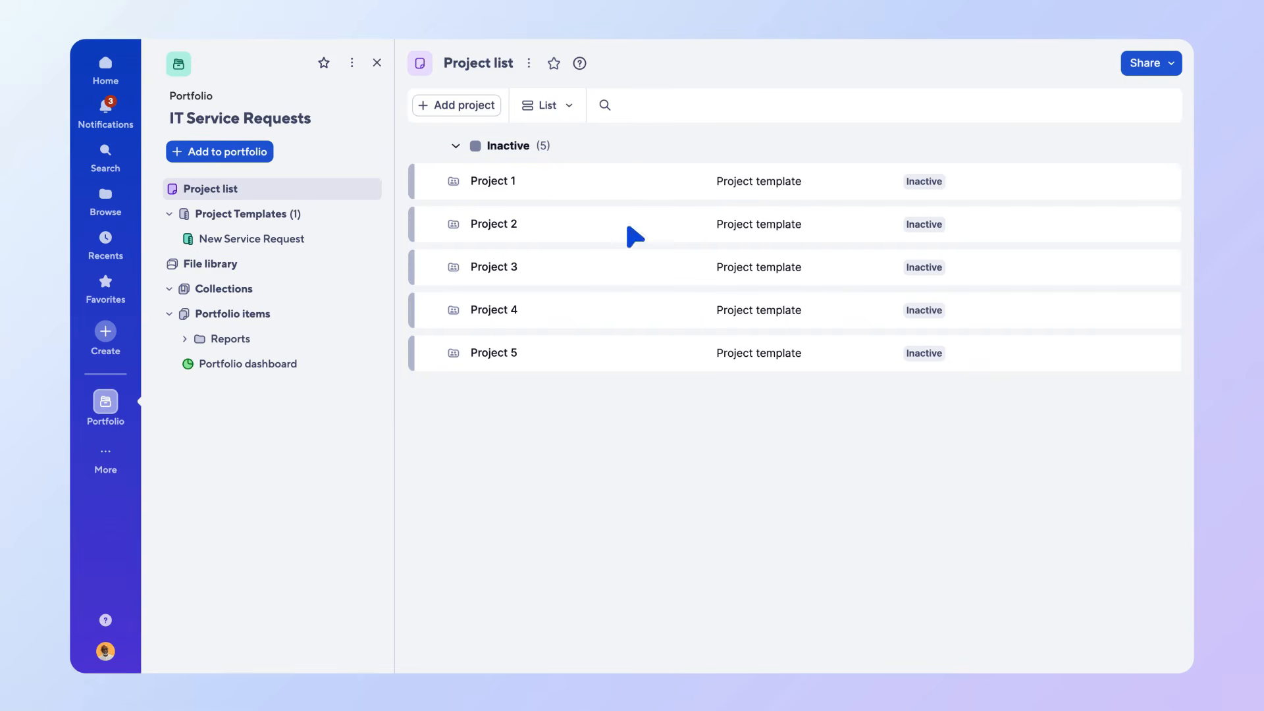
left_click(560, 106)
left_click(559, 133)
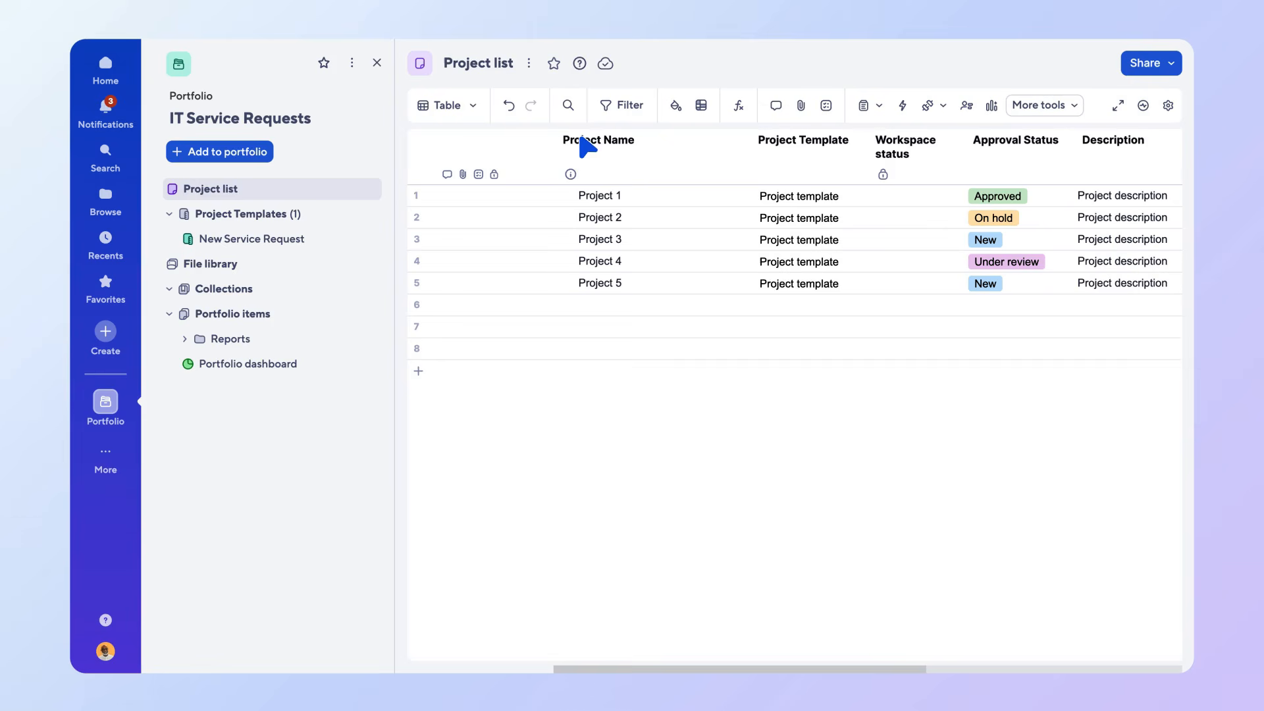
View the forms attached to the project list, and return the sheet to the list view.
left_click(877, 107)
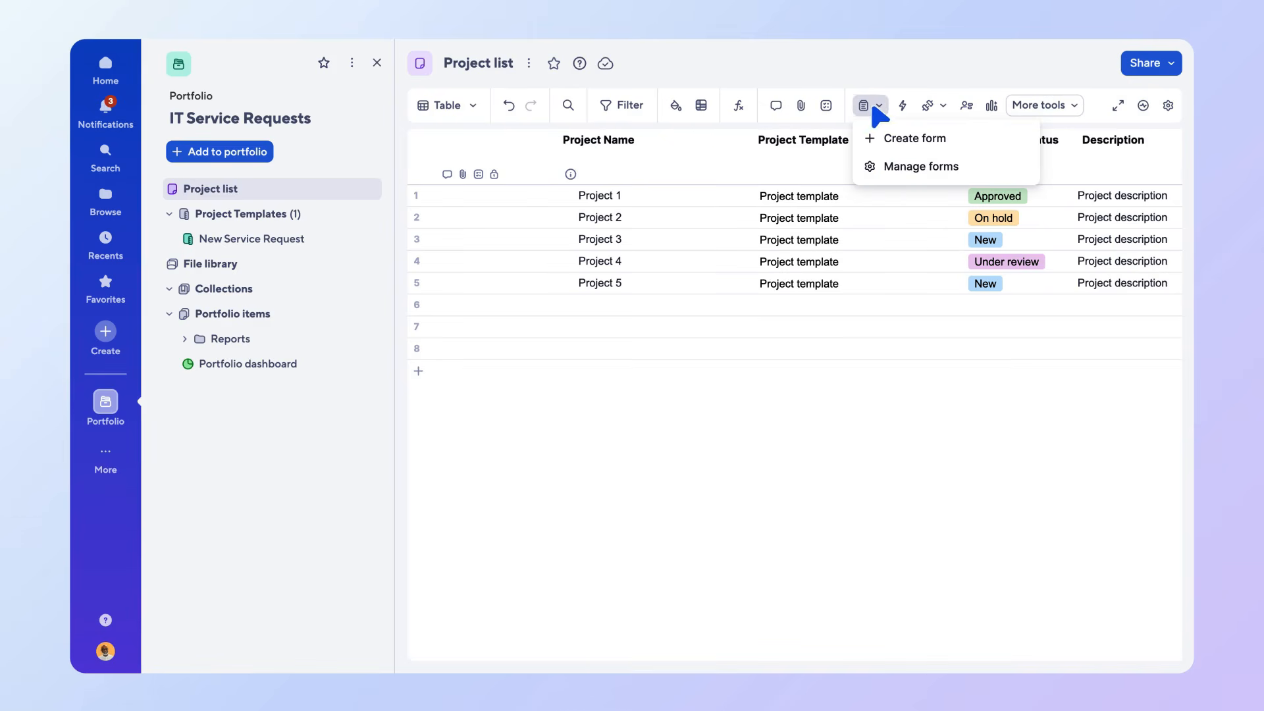
left_click(885, 171)
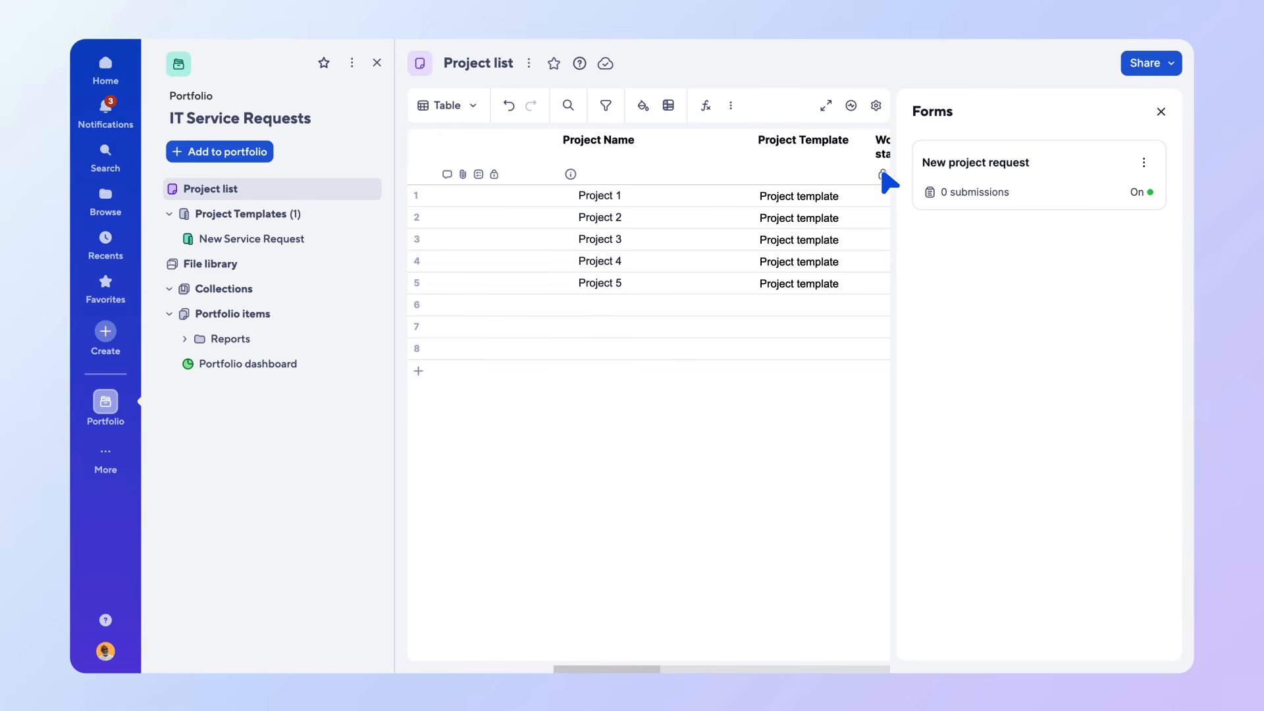
left_click(460, 109)
left_click(455, 224)
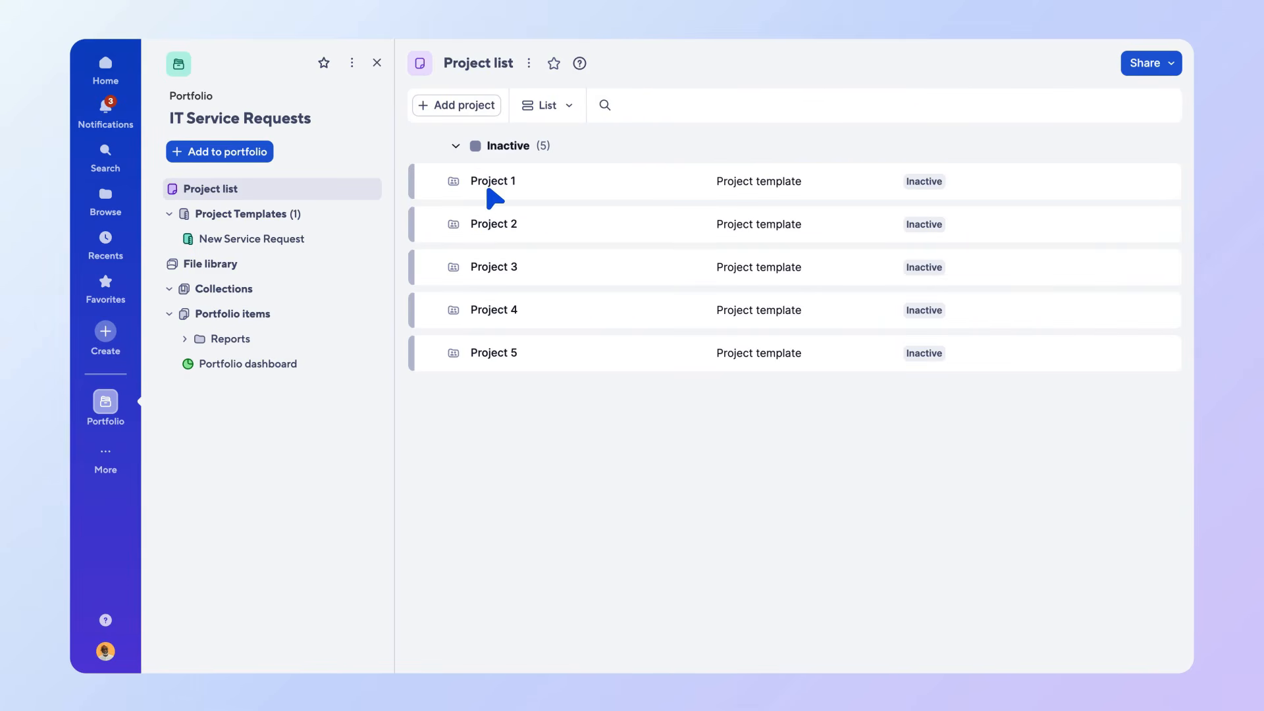
Rename Project 1 as CRM License Request and set its project template to New Service Request.
left_click(494, 197)
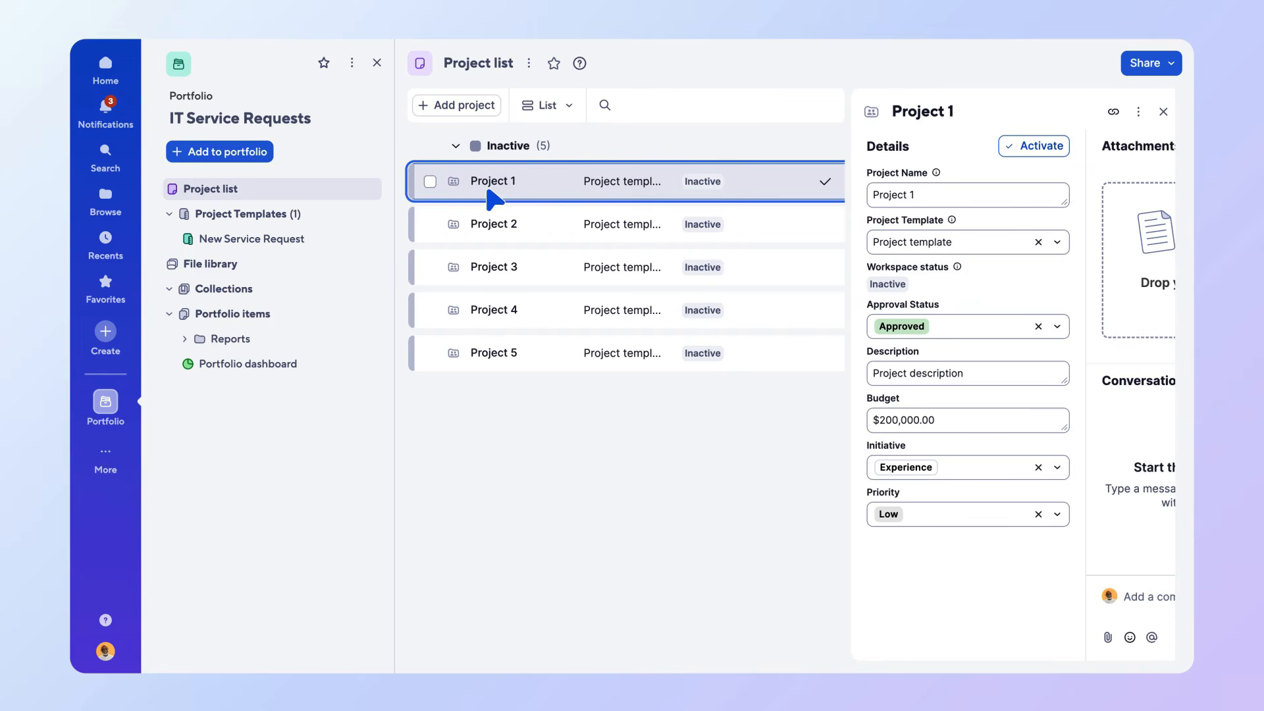
triple_click(935, 203)
type("CRM License Request")
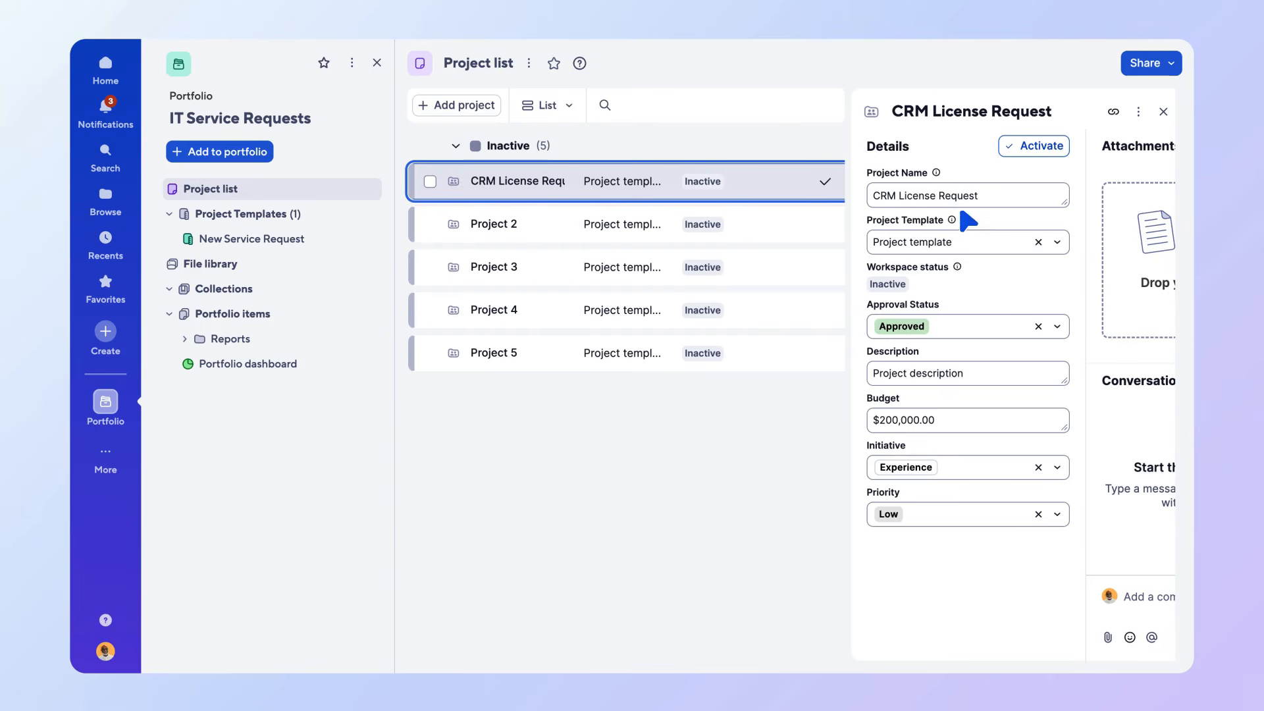
left_click(1055, 241)
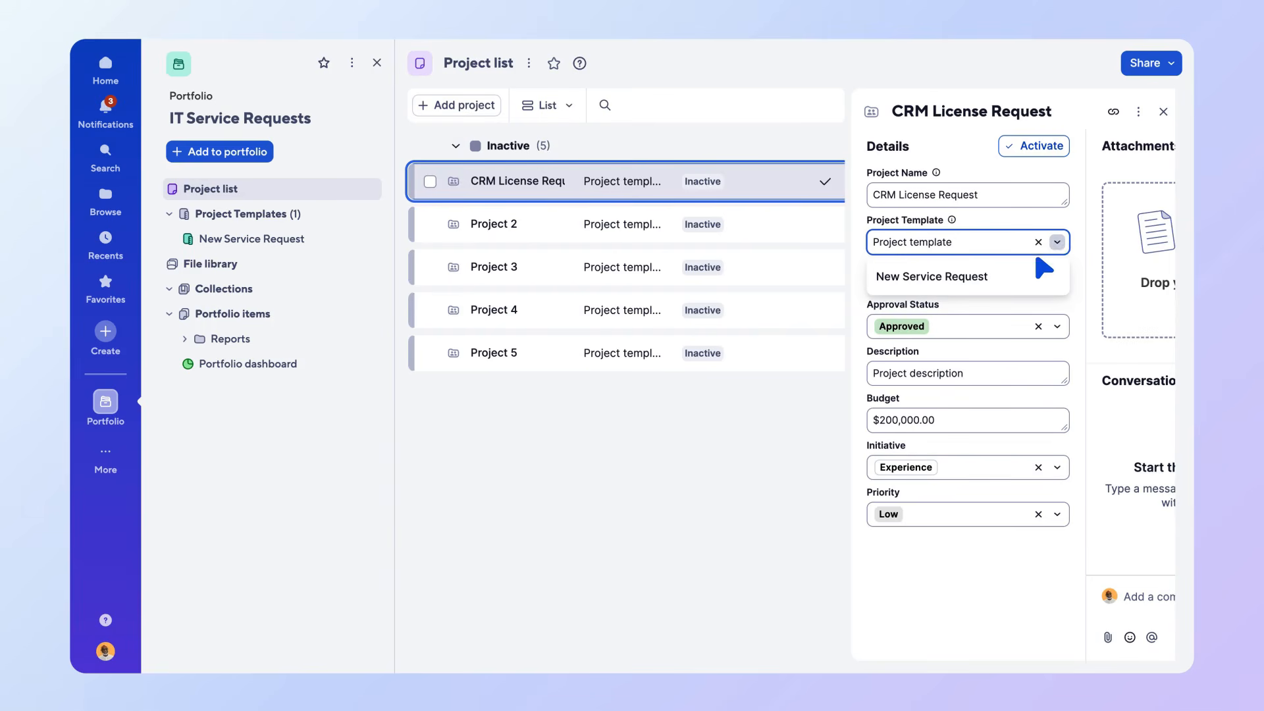
left_click(1008, 288)
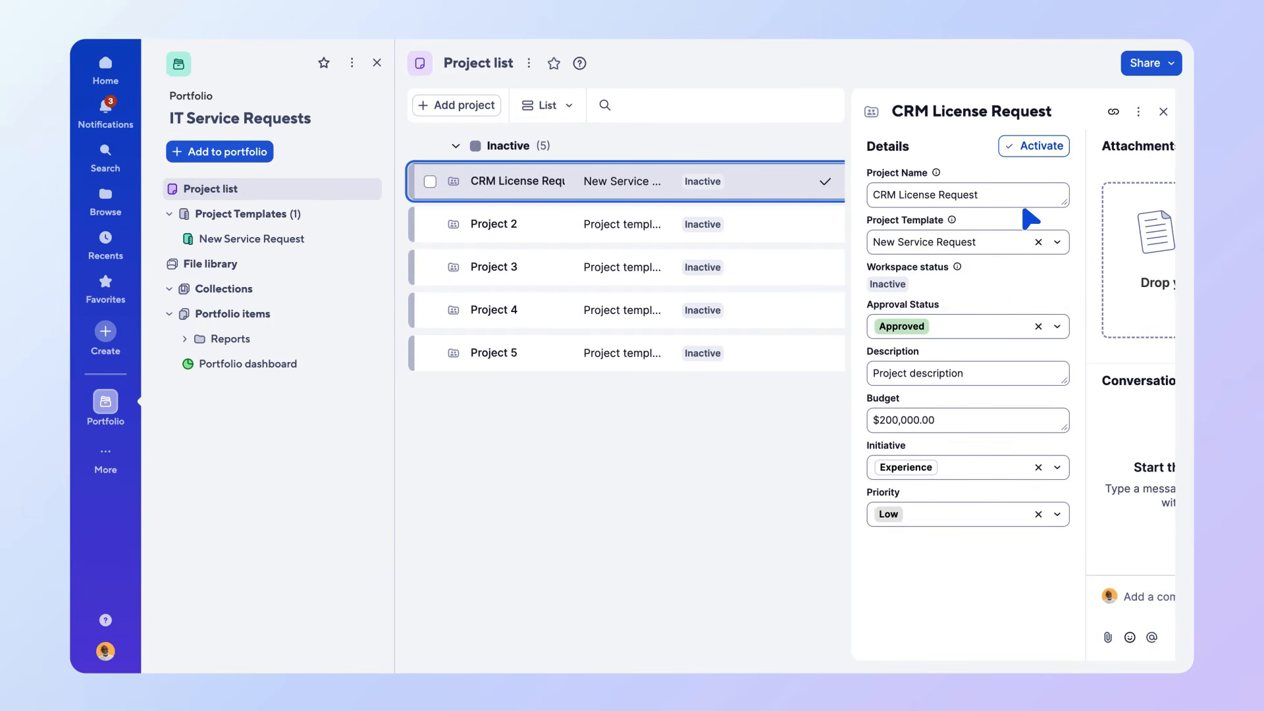
Activate the CRM License Request project and open the created project.
left_click(1038, 150)
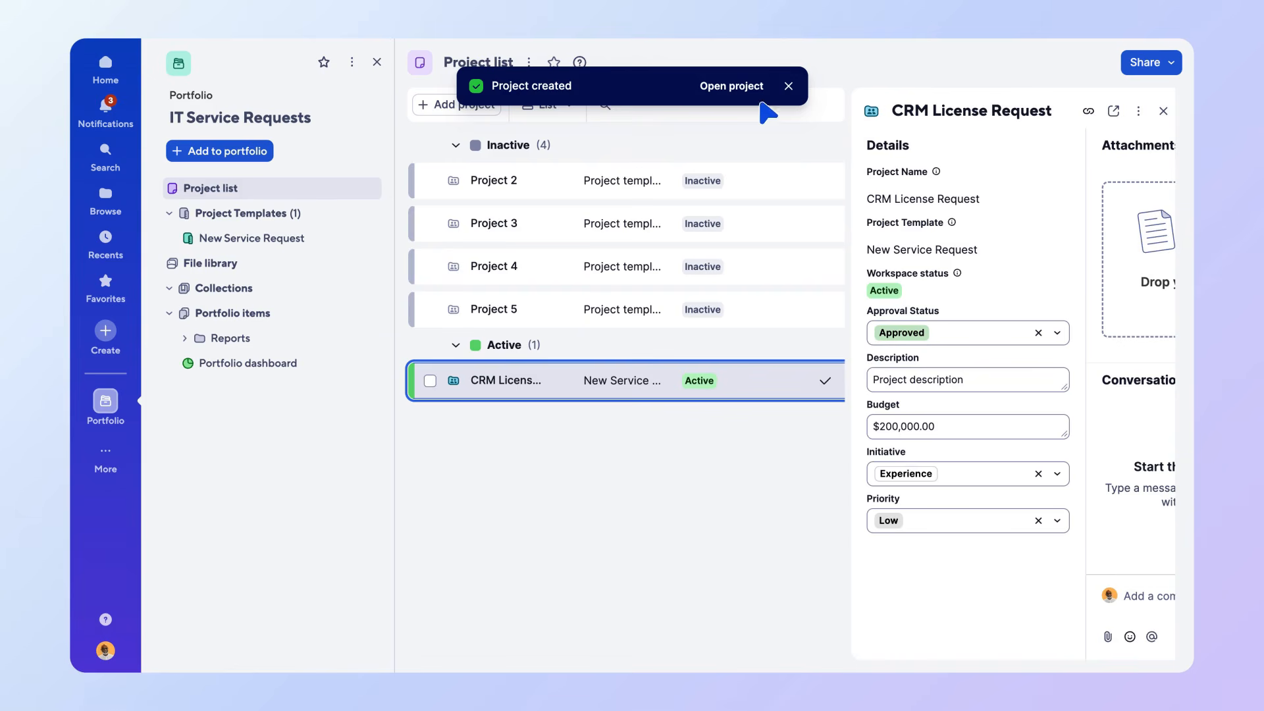
left_click(731, 86)
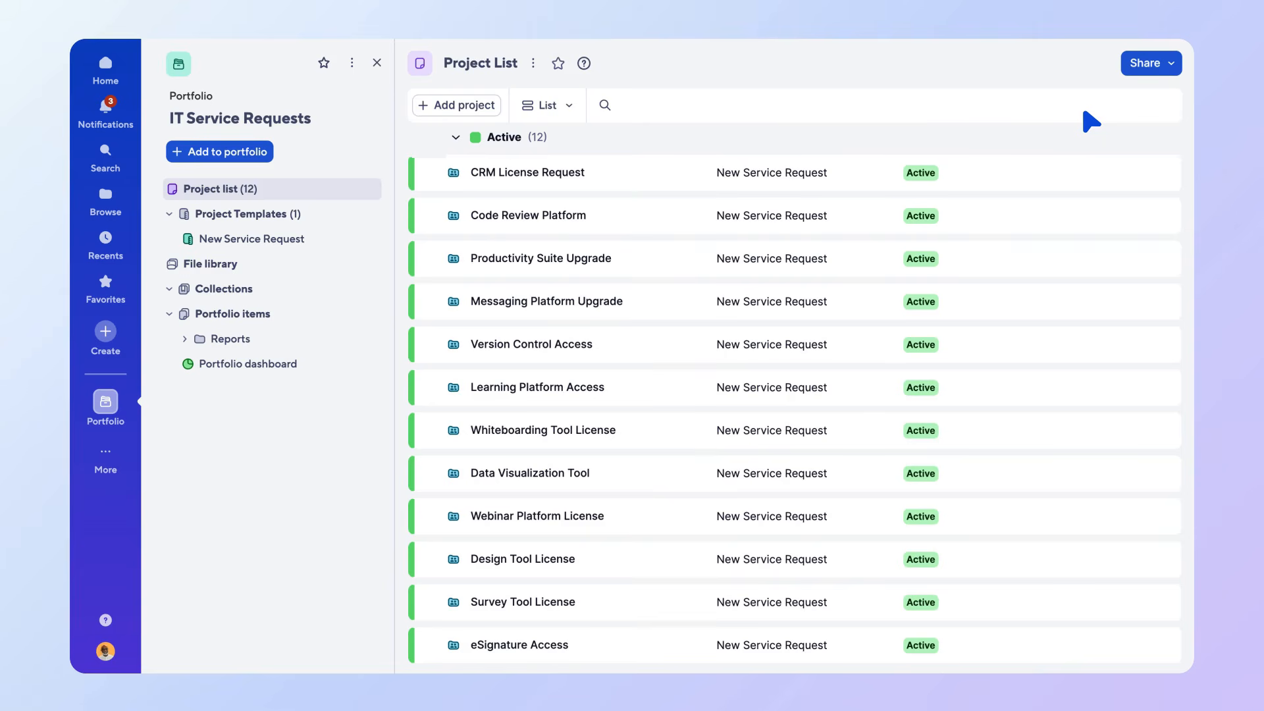
Examine the sharing options for the project list and for the CRM License Request project, and close the project's details.
left_click(1169, 64)
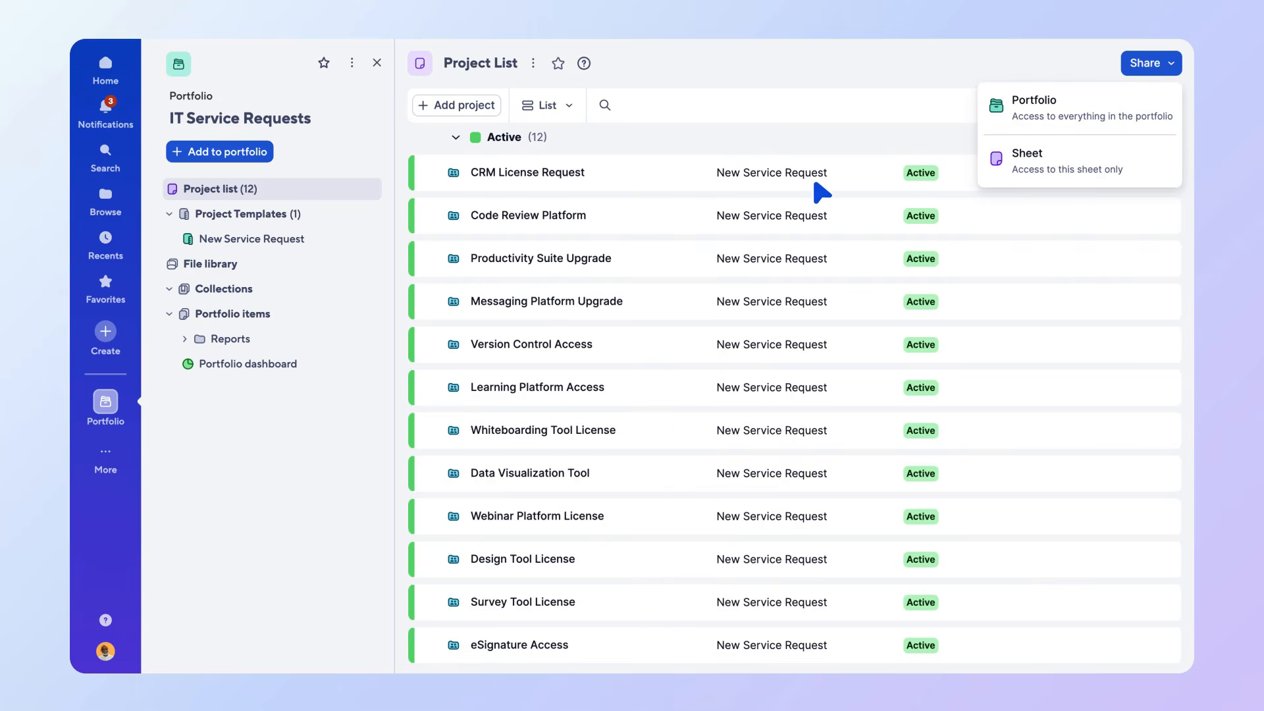
left_click(821, 192)
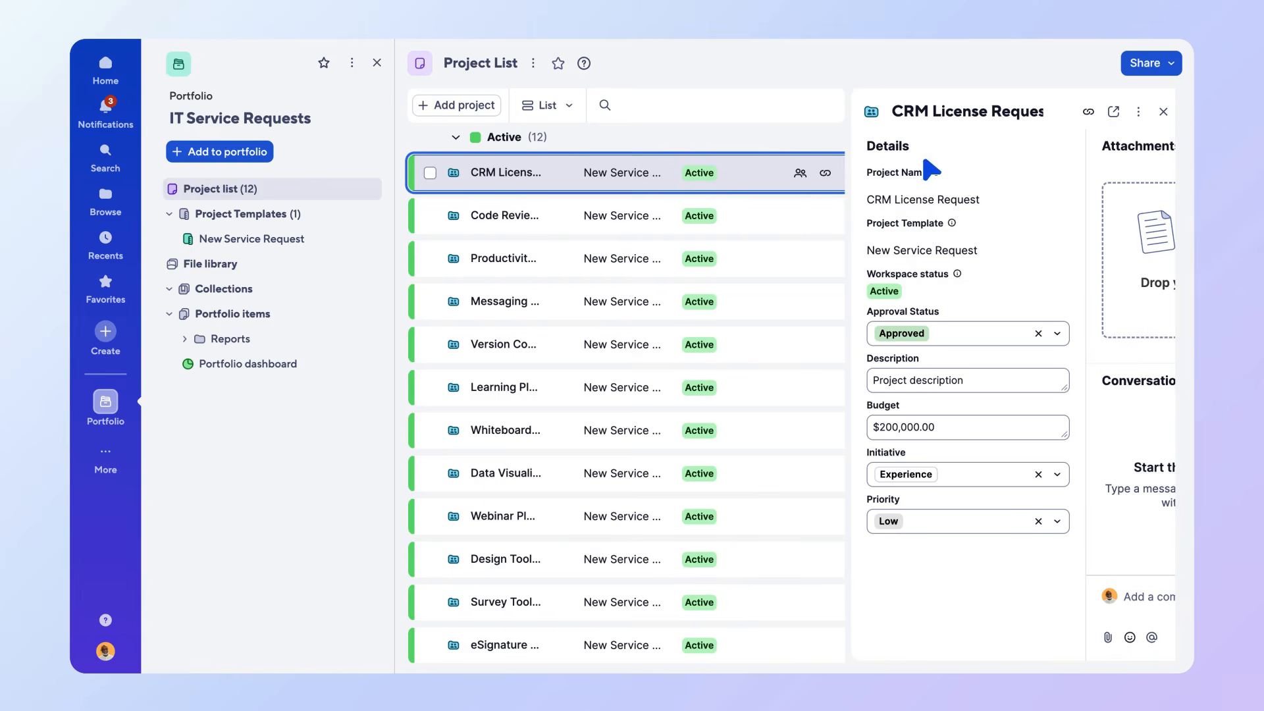
left_click(1139, 112)
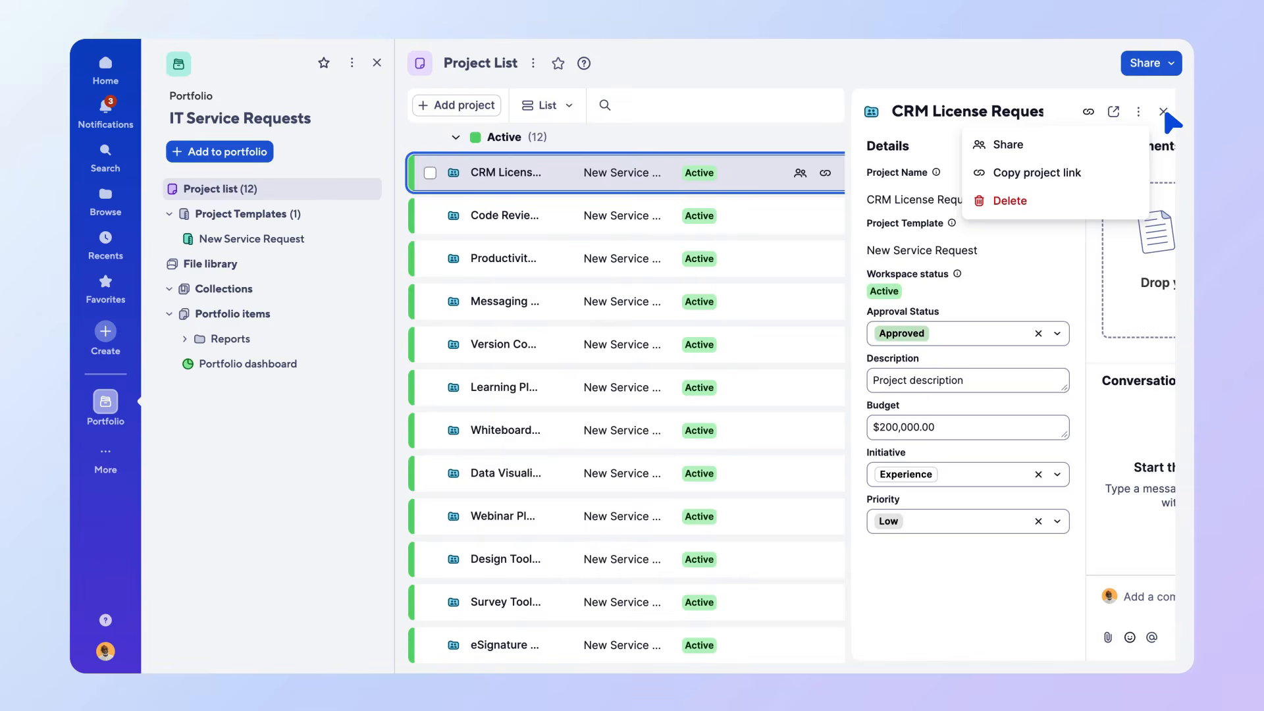
left_click(1163, 112)
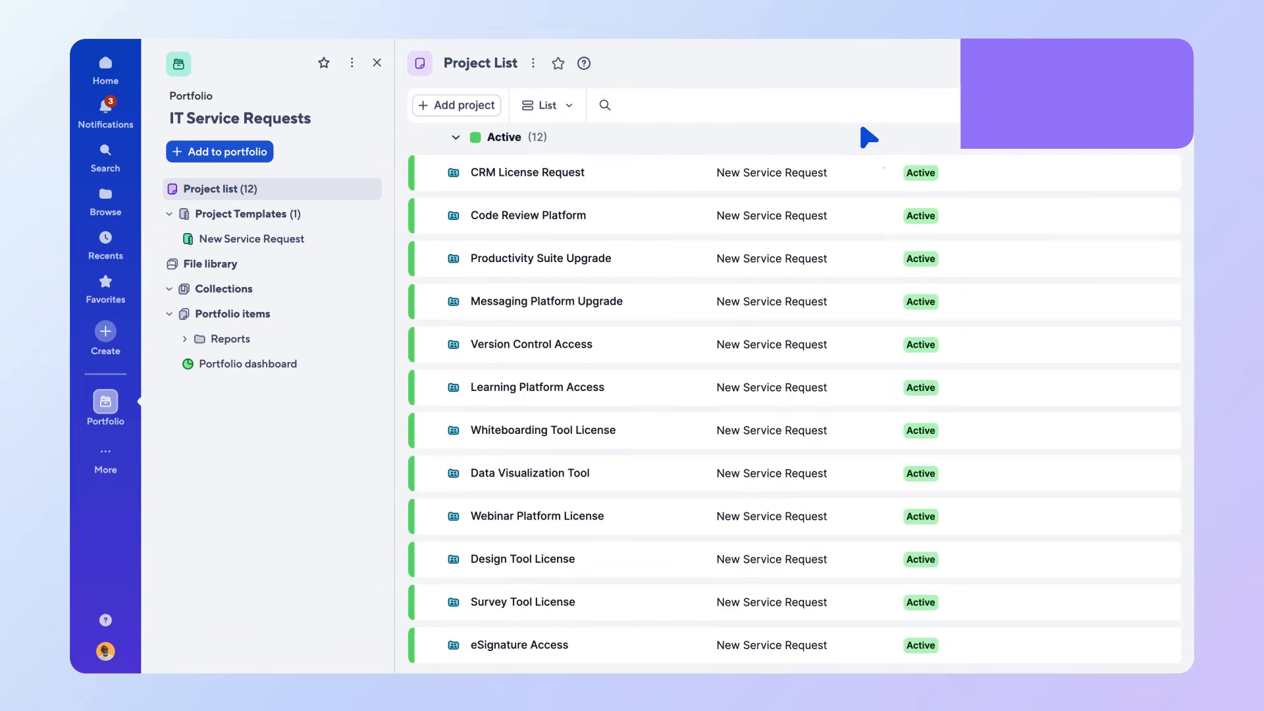
Add a report named Portfolio report to the portfolio and set its scope to Portfolios.
left_click(257, 158)
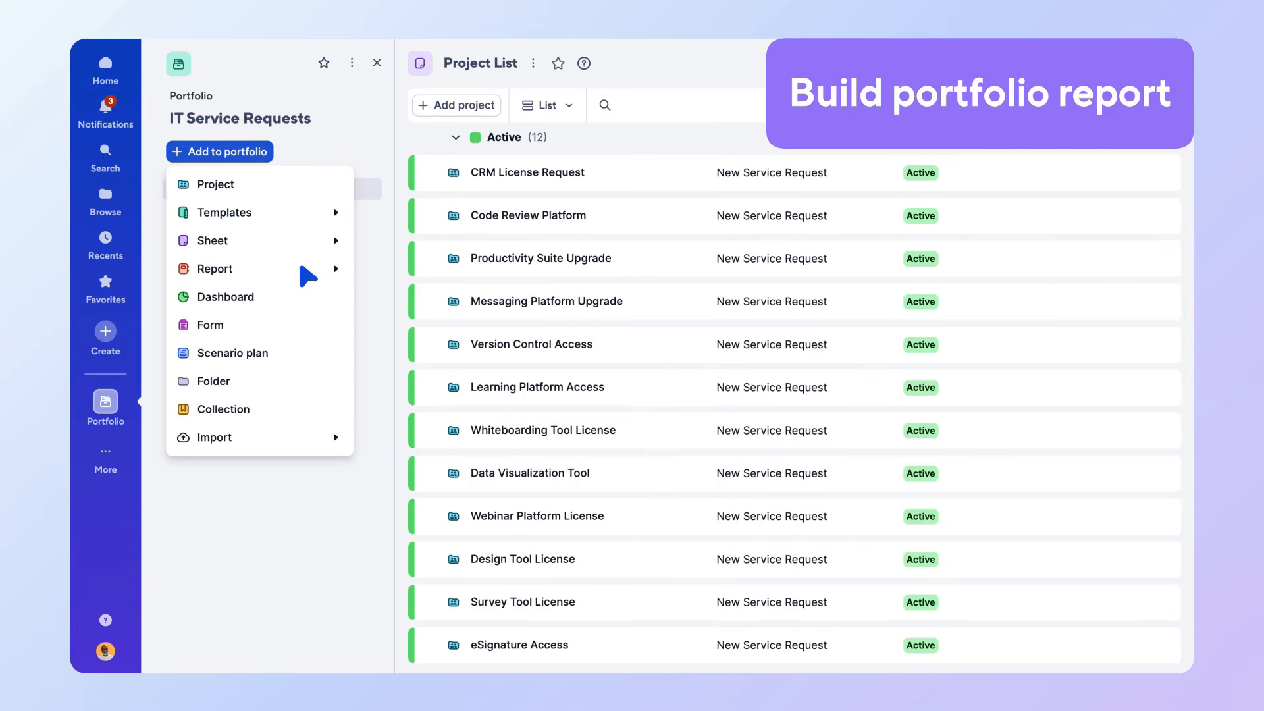
mouse_move(302, 268)
left_click(380, 294)
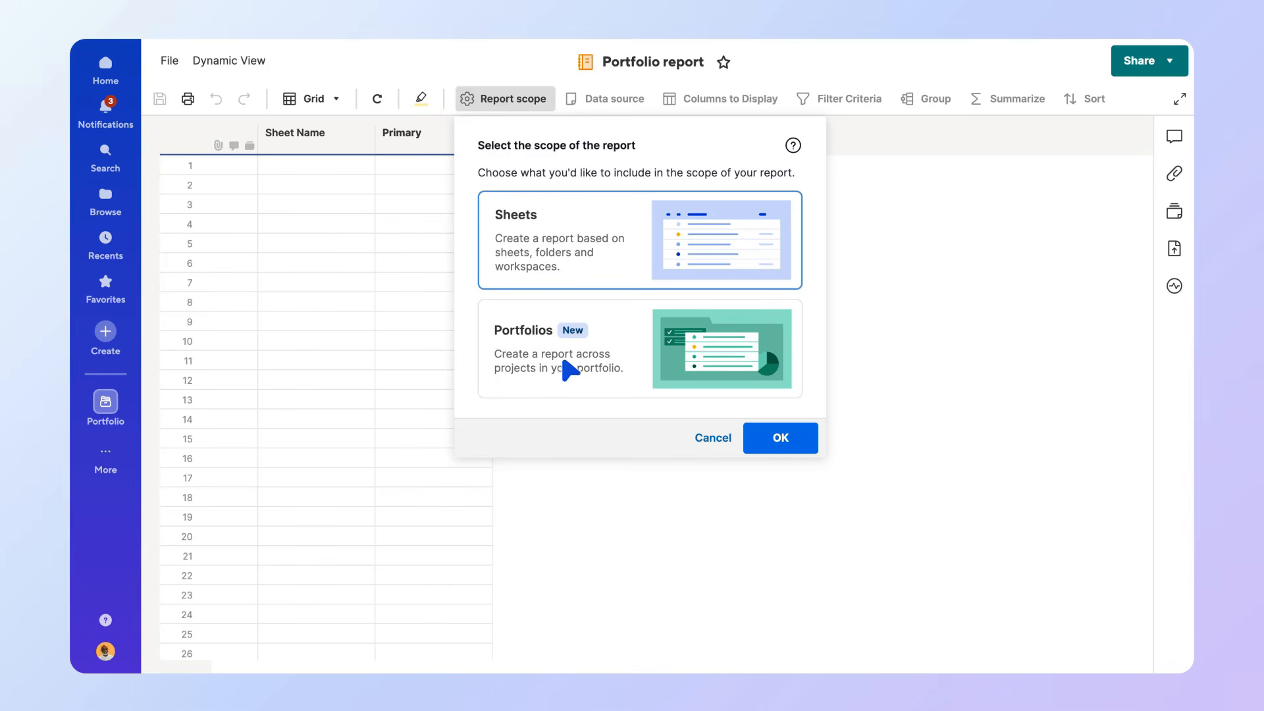
left_click(625, 385)
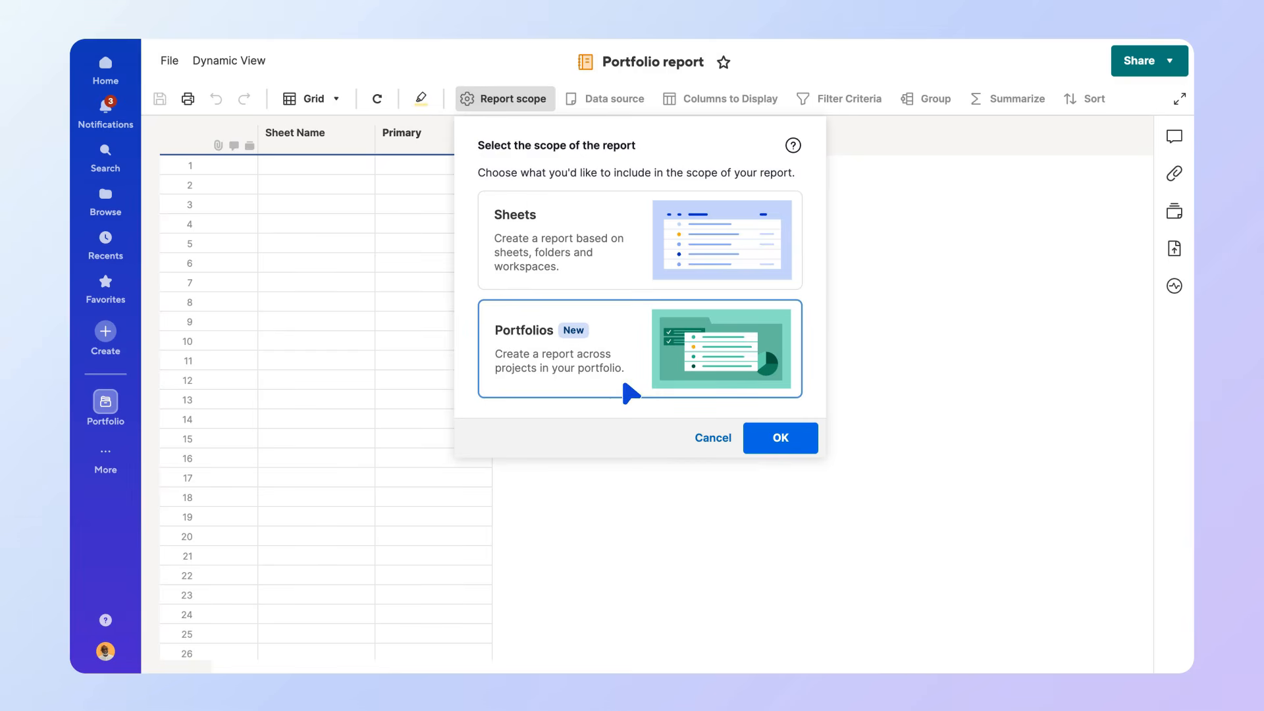
left_click(774, 450)
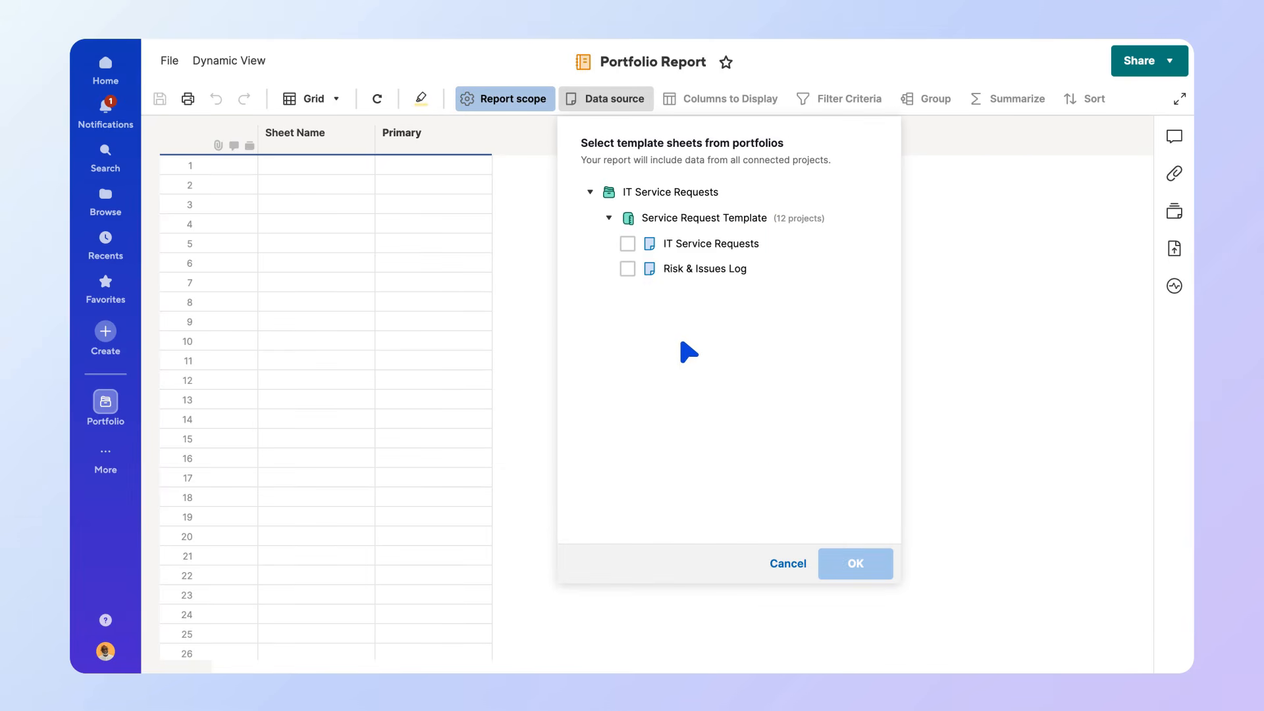
Use the Risk & Issues Log template sheet as the portfolio report's data source.
left_click(627, 270)
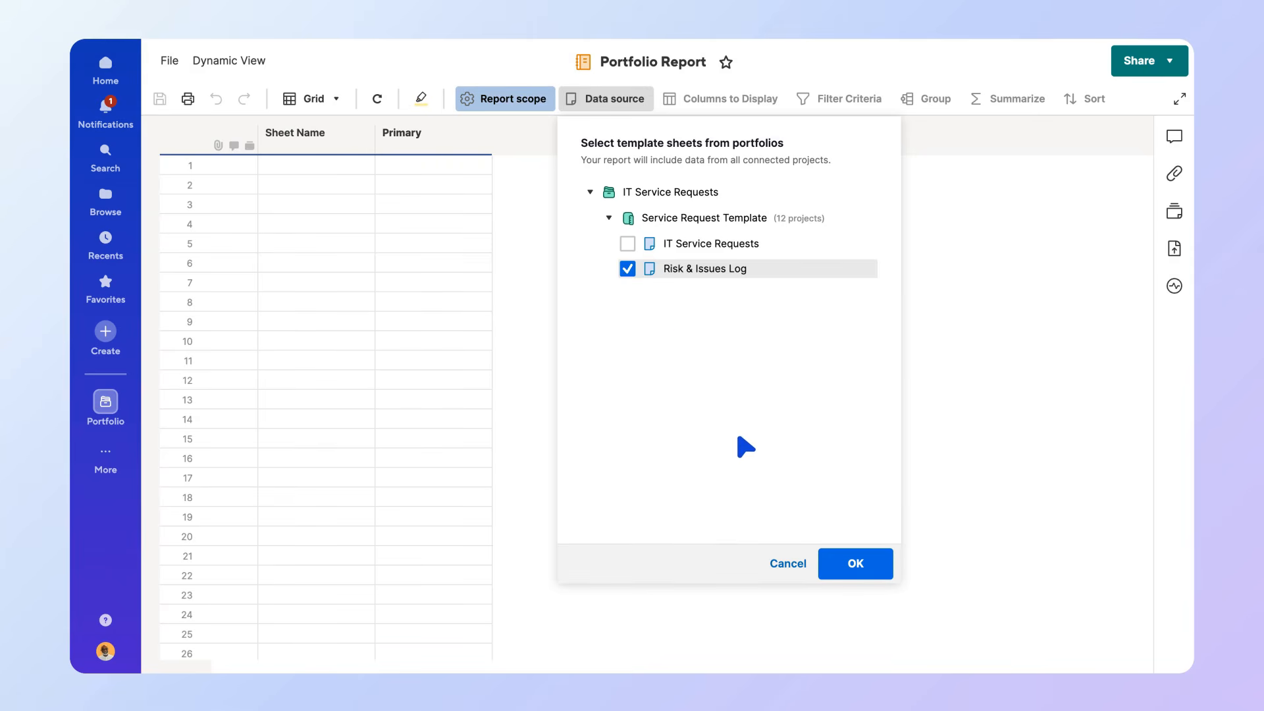
left_click(838, 574)
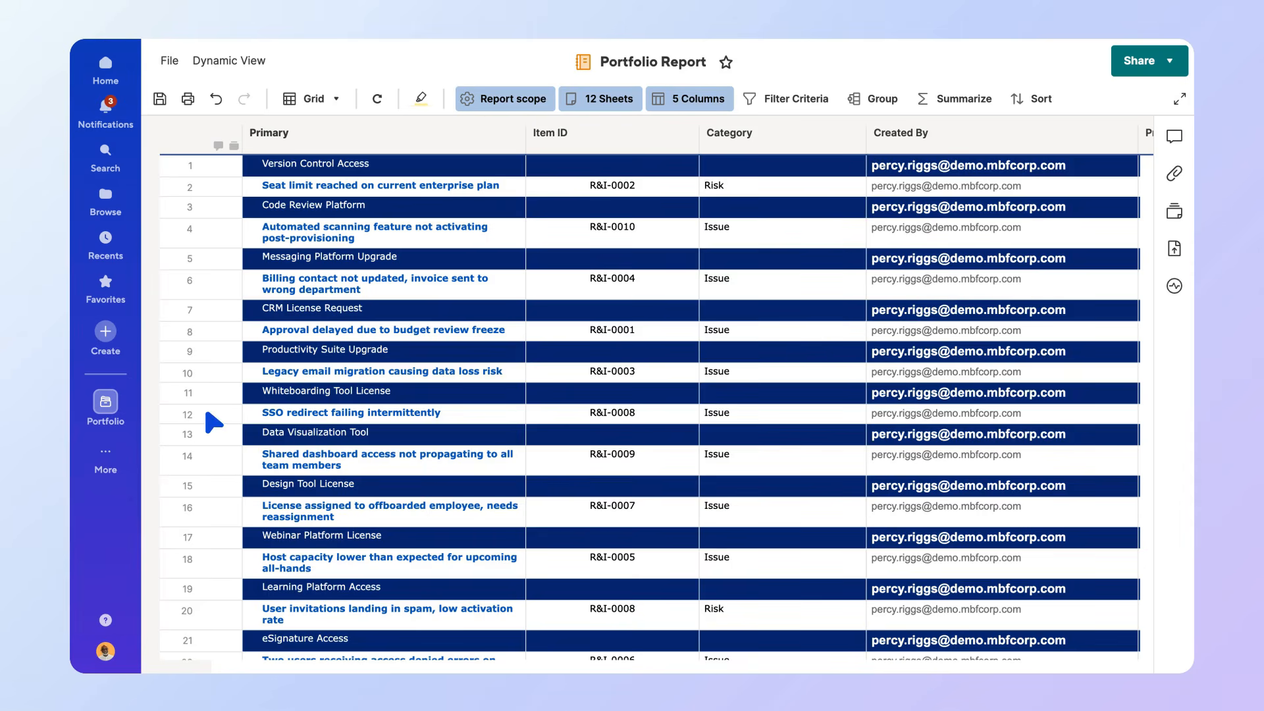
Return to the portfolio's contents and open the Portfolio dashboard.
left_click(115, 425)
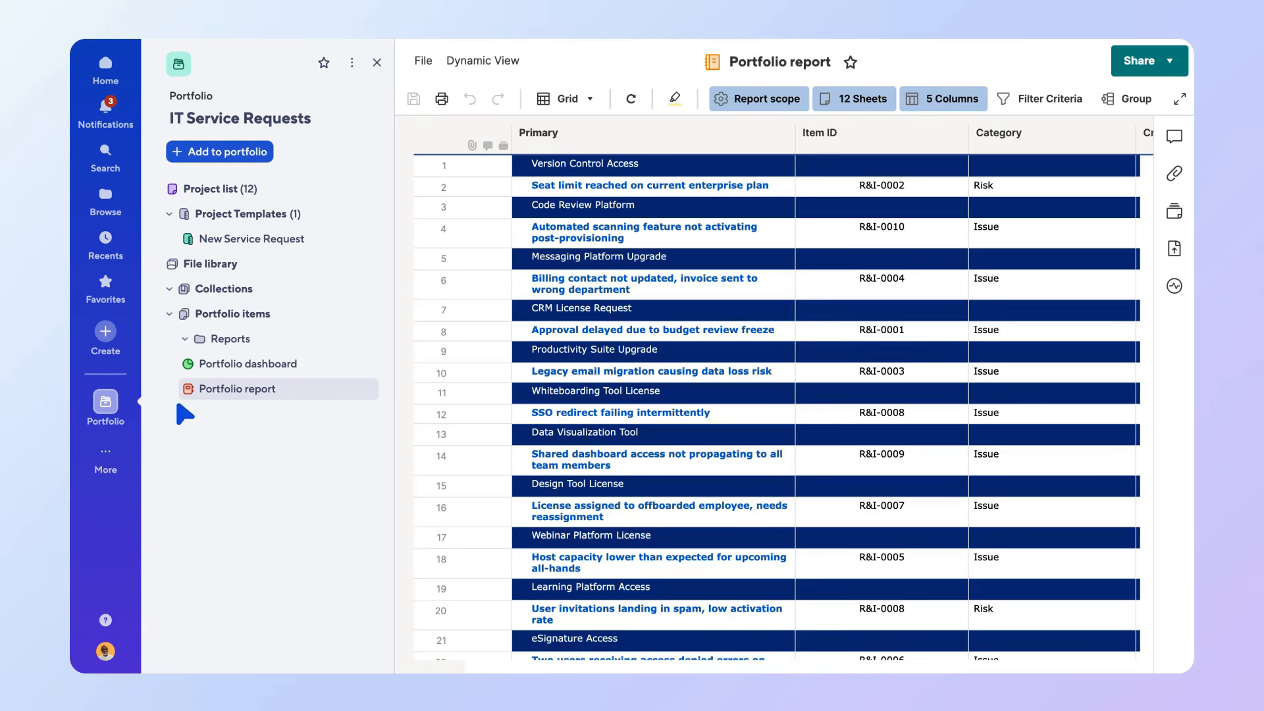
left_click(281, 370)
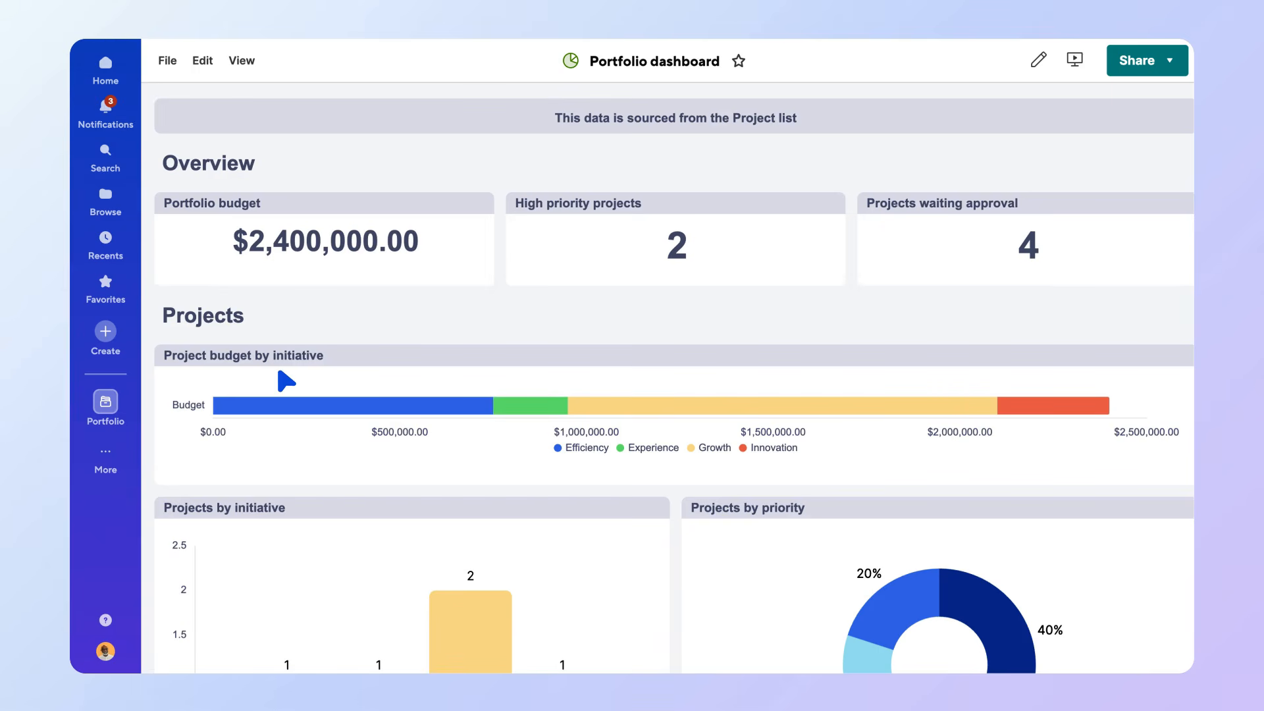